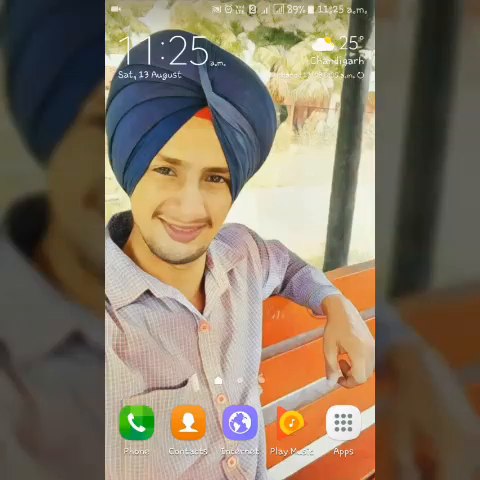
Reach the phone's Settings from the app drawer, dismissing a stray notification shade.
{"action": "left_click", "coordinate": [343, 423]}
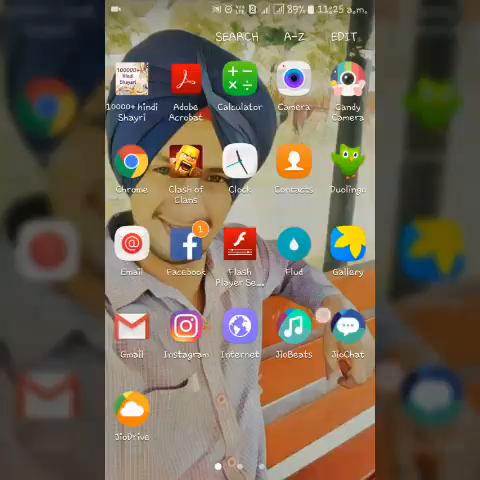
{"action": "left_click_drag", "start_coordinate": [330, 250], "coordinate": [140, 250]}
{"action": "left_click_drag", "start_coordinate": [330, 250], "coordinate": [140, 250]}
{"action": "left_click_drag", "start_coordinate": [240, 5], "coordinate": [240, 300]}
{"action": "left_click_drag", "start_coordinate": [240, 400], "coordinate": [240, 100]}
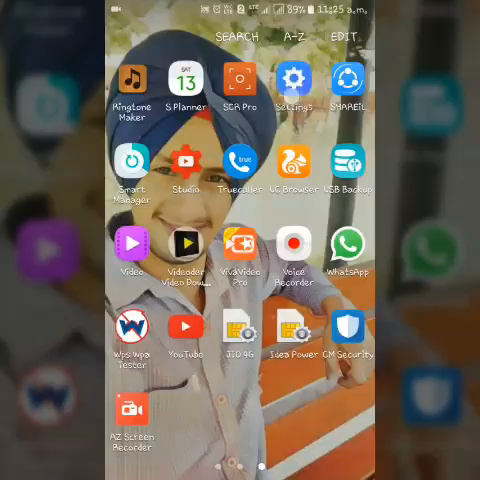
{"action": "left_click", "coordinate": [293, 85]}
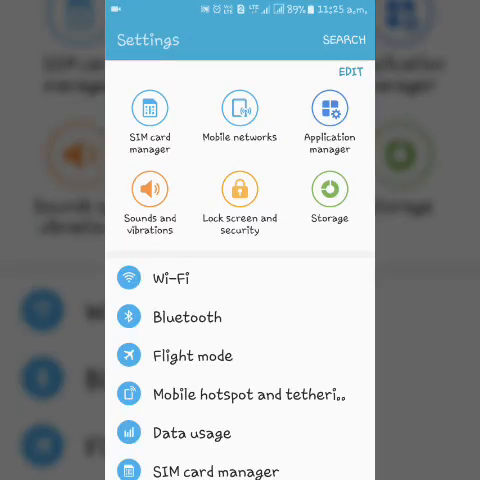
{"action": "scroll", "coordinate": [240, 300], "scroll_direction": "down", "scroll_amount": 5}
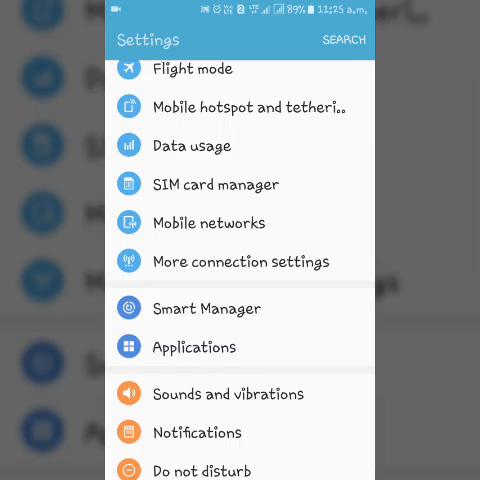
Go into Applications > Application manager to list all installed apps.
{"action": "left_click", "coordinate": [194, 347]}
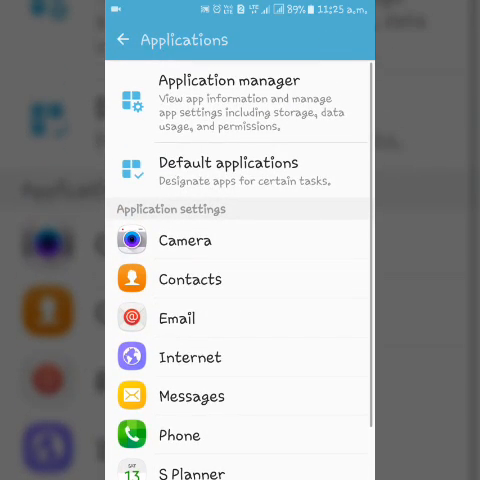
{"action": "left_click", "coordinate": [240, 100]}
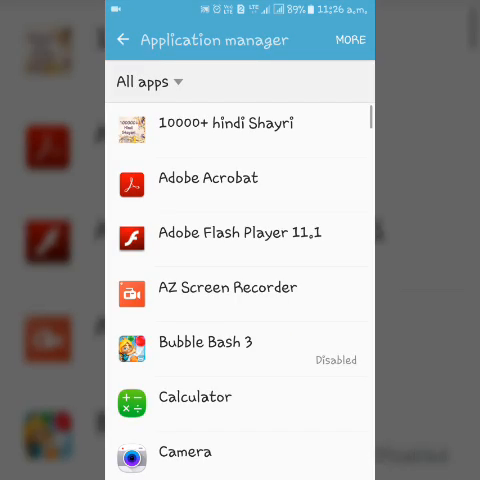
{"action": "scroll", "coordinate": [240, 300], "scroll_direction": "down", "scroll_amount": 3}
{"action": "scroll", "coordinate": [240, 300], "scroll_direction": "down", "scroll_amount": 3}
{"action": "scroll", "coordinate": [240, 300], "scroll_direction": "down", "scroll_amount": 3}
{"action": "scroll", "coordinate": [240, 300], "scroll_direction": "down", "scroll_amount": 2}
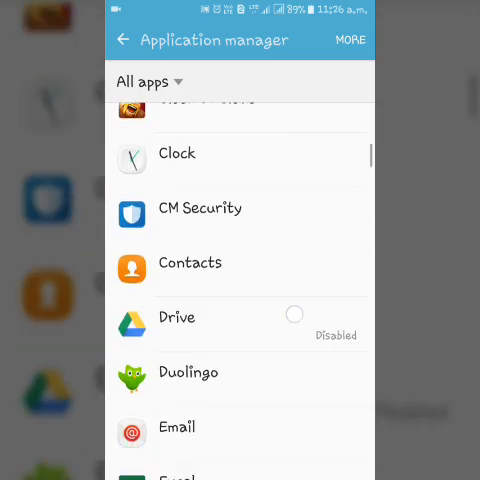
{"action": "scroll", "coordinate": [240, 300], "scroll_direction": "down", "scroll_amount": 2}
{"action": "scroll", "coordinate": [240, 300], "scroll_direction": "down", "scroll_amount": 2}
{"action": "scroll", "coordinate": [240, 300], "scroll_direction": "down", "scroll_amount": 2}
{"action": "scroll", "coordinate": [240, 300], "scroll_direction": "down", "scroll_amount": 2}
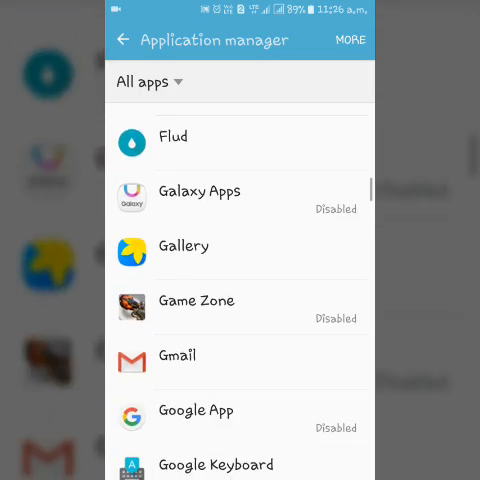
{"action": "scroll", "coordinate": [240, 300], "scroll_direction": "down", "scroll_amount": 3}
{"action": "scroll", "coordinate": [240, 300], "scroll_direction": "down", "scroll_amount": 4}
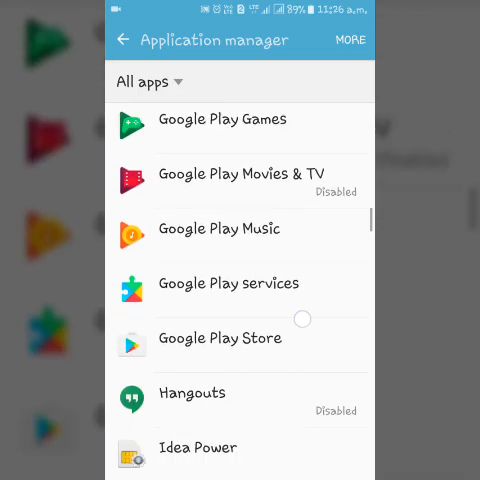
Clear Google Play Store's stored data and cache to 0 B from its Storage page.
{"action": "left_click", "coordinate": [258, 328]}
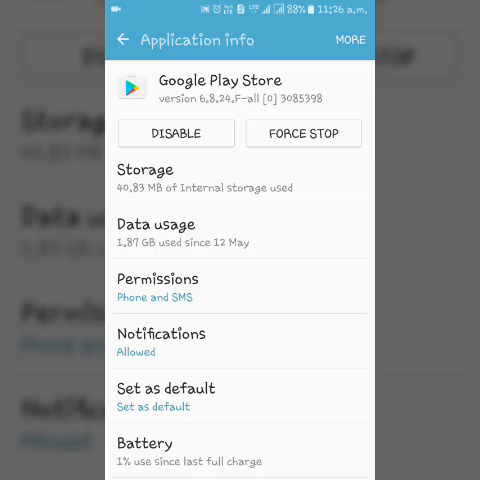
{"action": "left_click_drag", "start_coordinate": [340, 330], "coordinate": [340, 285]}
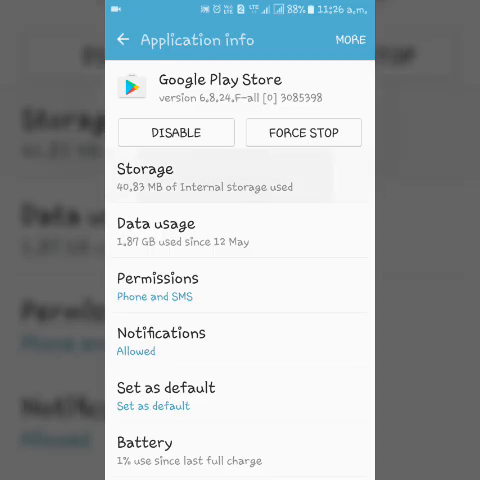
{"action": "left_click", "coordinate": [200, 176]}
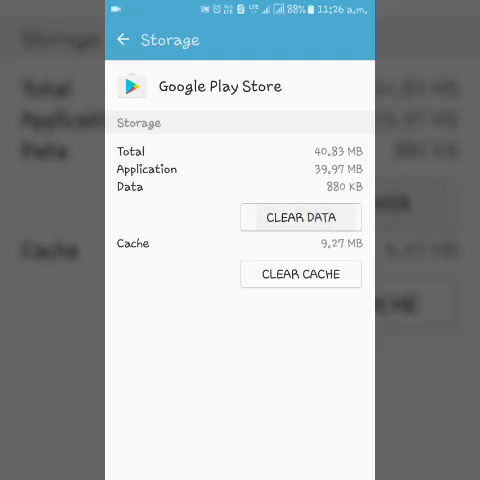
{"action": "left_click", "coordinate": [301, 217]}
{"action": "left_click", "coordinate": [313, 299]}
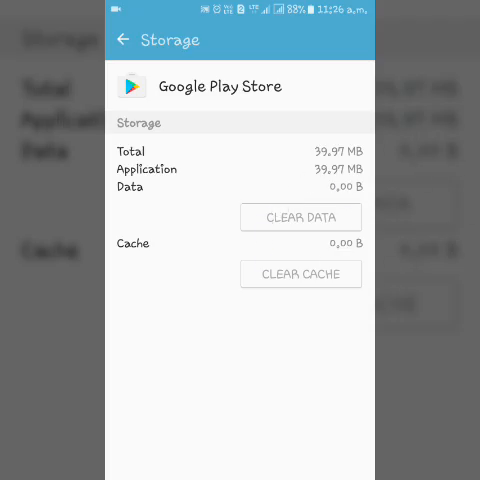
From Home, return through Settings > Applications > Application manager to Google Play Store's app info.
{"action": "key", "text": "super"}
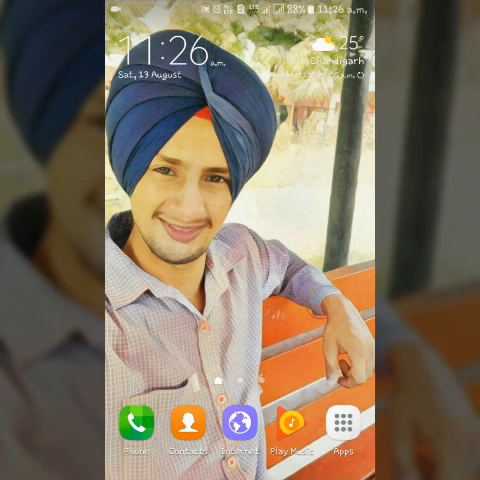
{"action": "left_click", "coordinate": [342, 422]}
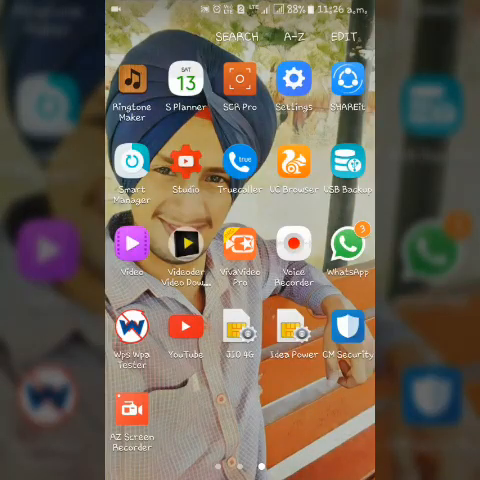
{"action": "left_click", "coordinate": [293, 80]}
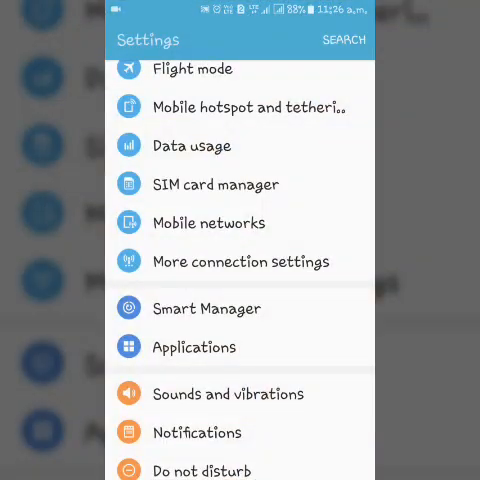
{"action": "left_click", "coordinate": [194, 347]}
{"action": "left_click", "coordinate": [229, 103]}
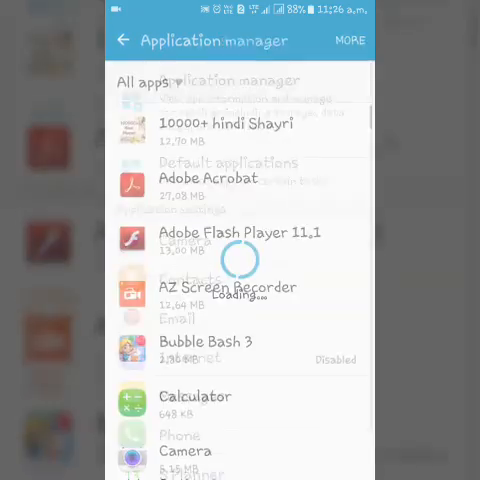
{"action": "scroll", "coordinate": [240, 300], "scroll_direction": "down", "scroll_amount": 5}
{"action": "scroll", "coordinate": [240, 300], "scroll_direction": "down", "scroll_amount": 3}
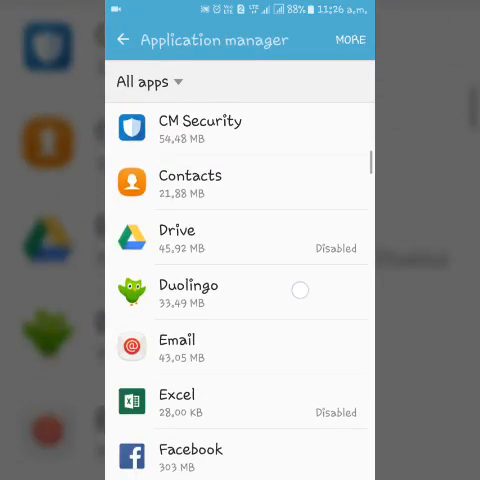
{"action": "scroll", "coordinate": [240, 300], "scroll_direction": "down", "scroll_amount": 3}
{"action": "scroll", "coordinate": [240, 300], "scroll_direction": "down", "scroll_amount": 3}
{"action": "scroll", "coordinate": [240, 300], "scroll_direction": "down", "scroll_amount": 2}
{"action": "scroll", "coordinate": [240, 300], "scroll_direction": "down", "scroll_amount": 3}
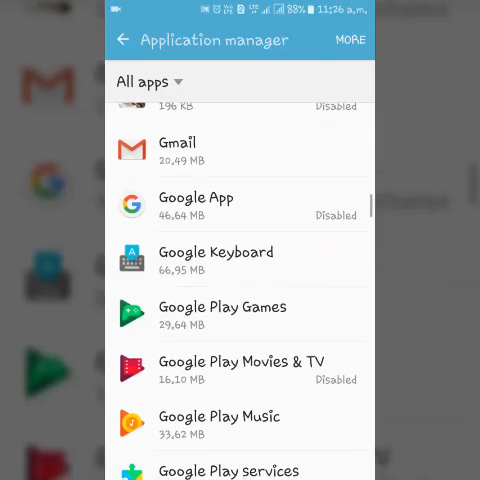
{"action": "left_click", "coordinate": [235, 408]}
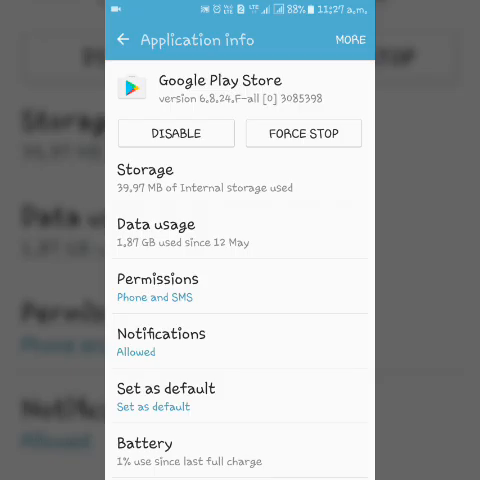
Uninstall Google Play Store's updates via MORE, rolling it back to 6.4.12, then return to the app drawer.
{"action": "left_click", "coordinate": [350, 39]}
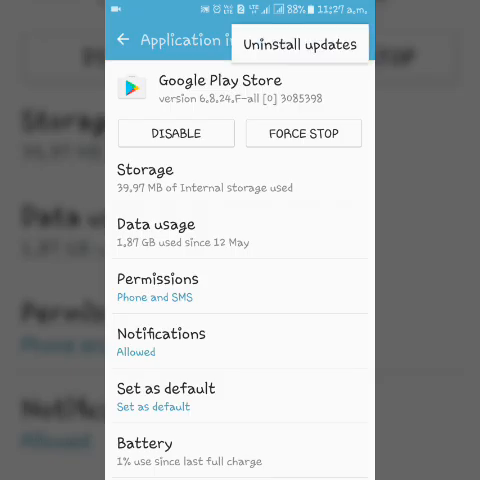
{"action": "left_click", "coordinate": [299, 44]}
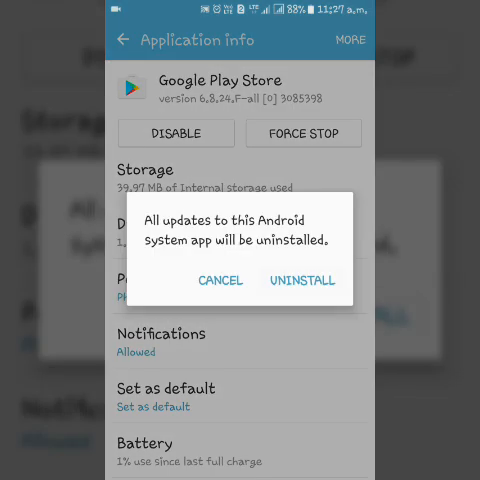
{"action": "left_click", "coordinate": [302, 280]}
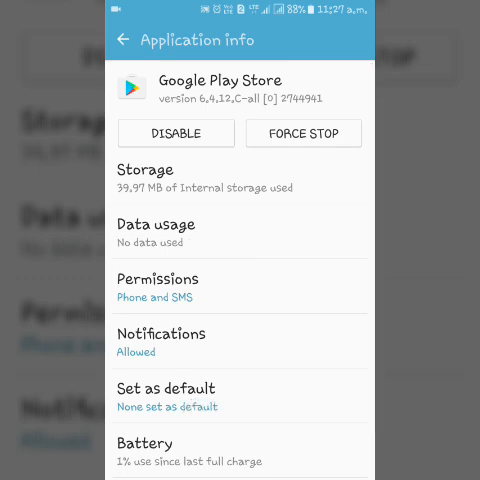
{"action": "key", "text": "Home"}
{"action": "left_click", "coordinate": [342, 423]}
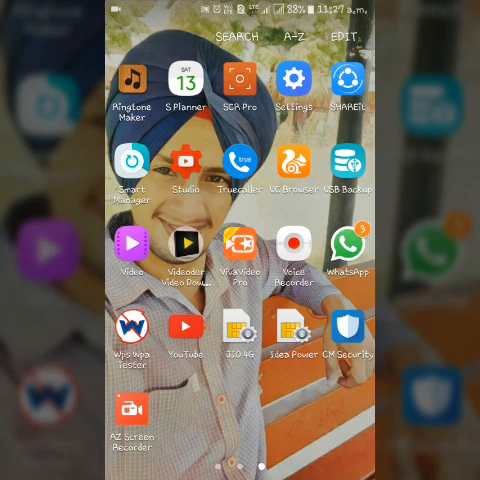
Reach the Google account's sync settings under Settings > Accounts.
{"action": "left_click", "coordinate": [293, 80]}
{"action": "scroll", "coordinate": [240, 300], "scroll_direction": "down", "scroll_amount": 5}
{"action": "scroll", "coordinate": [240, 300], "scroll_direction": "down", "scroll_amount": 5}
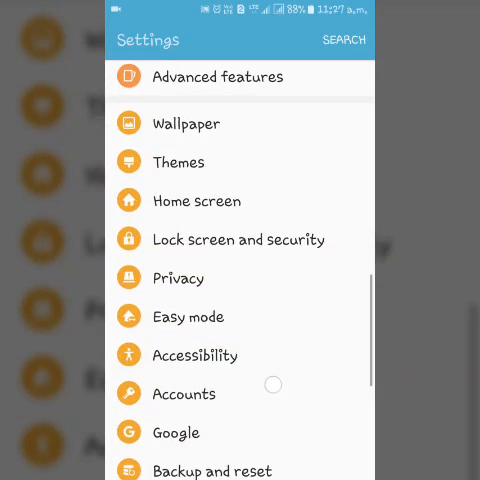
{"action": "left_click", "coordinate": [240, 326]}
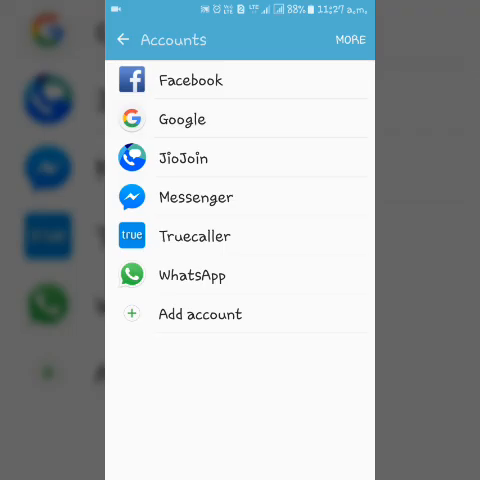
{"action": "left_click", "coordinate": [182, 119]}
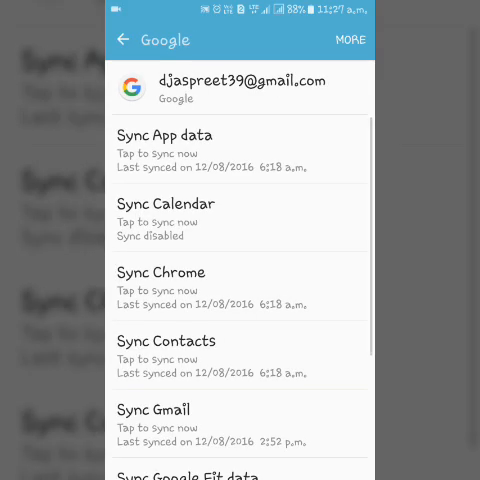
Choose Remove account from MORE and confirm the removal.
{"action": "left_click", "coordinate": [350, 39]}
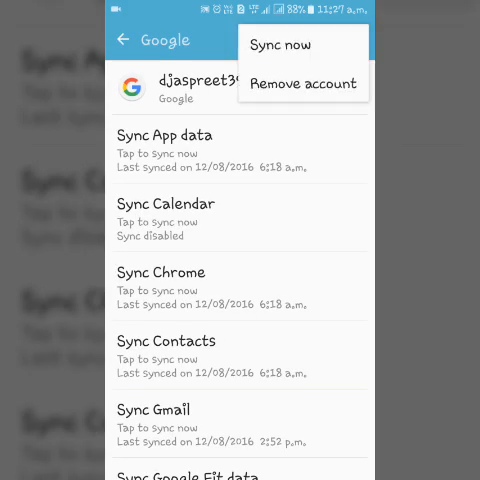
{"action": "left_click", "coordinate": [303, 83]}
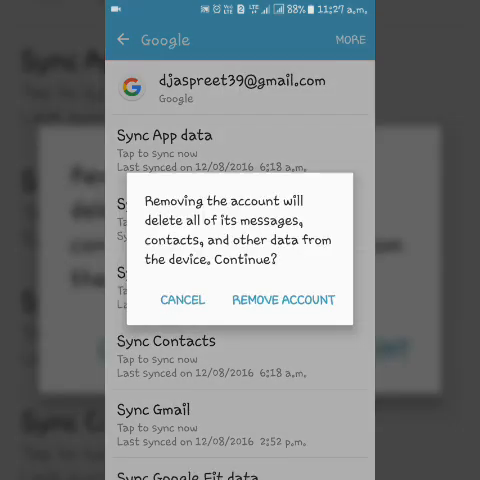
{"action": "left_click", "coordinate": [182, 299]}
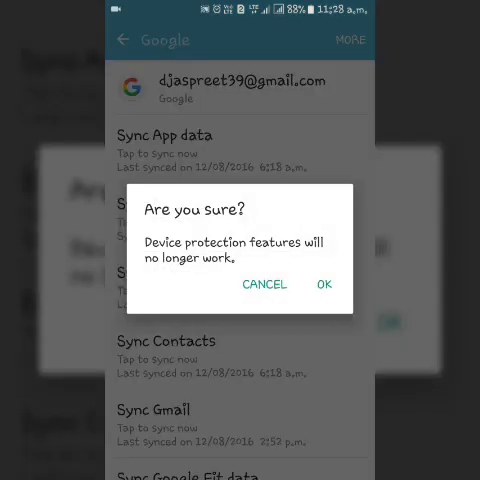
Accept losing device protection and draw the unlock pattern to verify identity.
{"action": "left_click", "coordinate": [324, 284]}
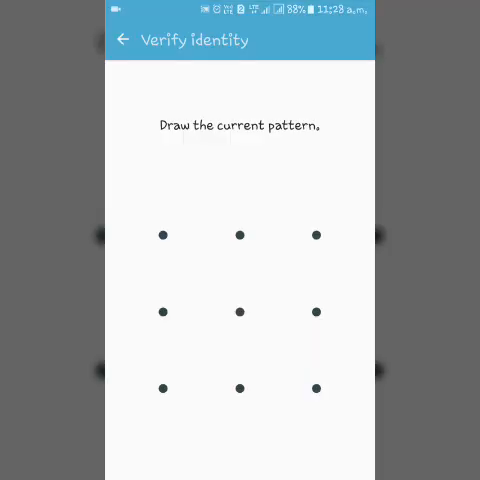
{"action": "left_click_drag", "start_coordinate": [163, 235], "coordinate": [239, 388]}
{"action": "left_click_drag", "start_coordinate": [163, 235], "coordinate": [316, 312]}
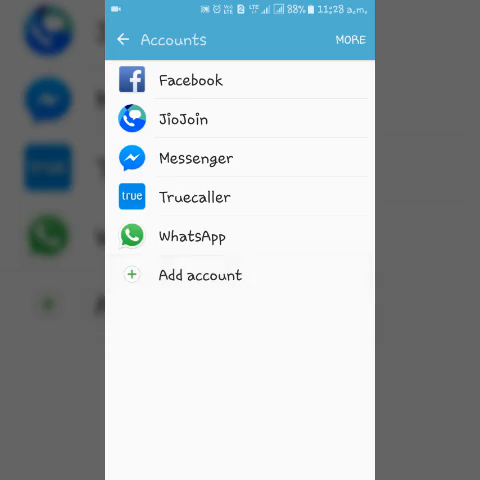
Choose Google from the Add account list to start the Google sign-in.
{"action": "left_click", "coordinate": [200, 275]}
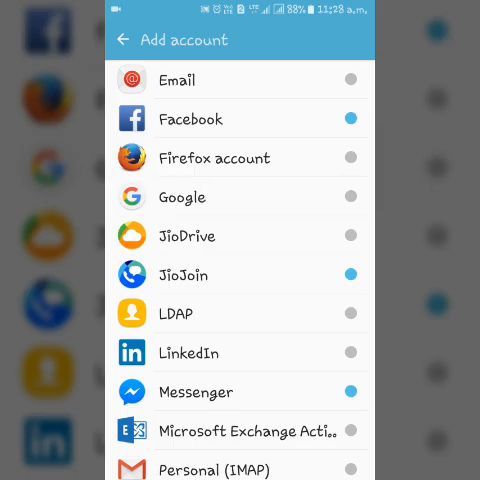
{"action": "left_click", "coordinate": [182, 197]}
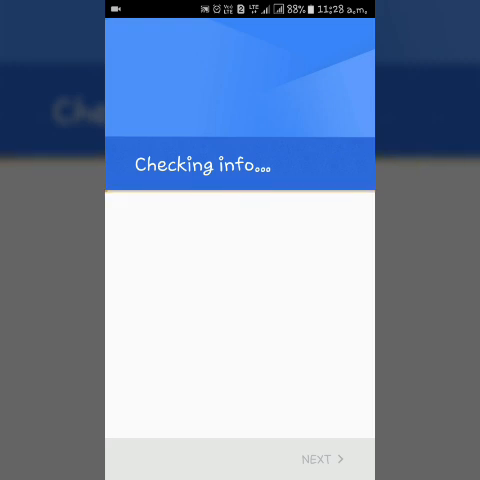
Enter the Gmail address in the Email field and submit it with NEXT.
{"action": "left_click", "coordinate": [204, 329]}
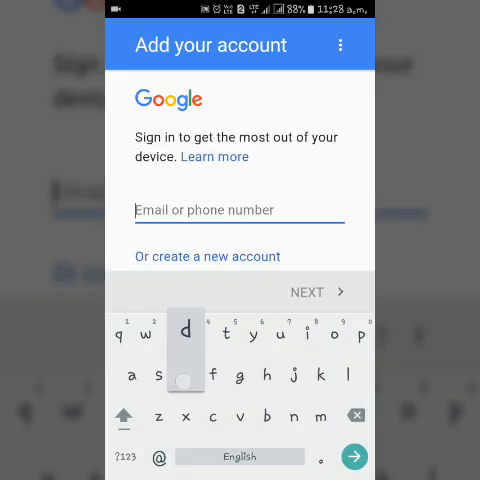
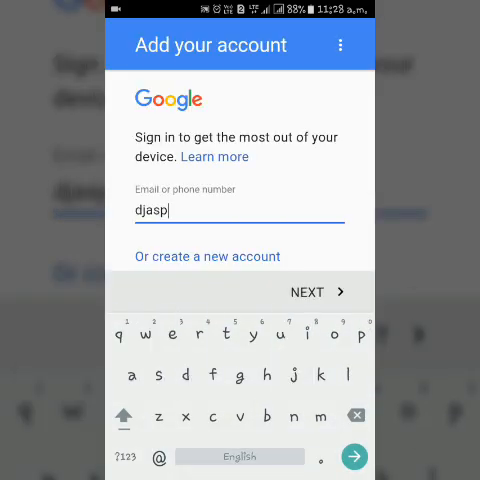
{"action": "left_click", "coordinate": [125, 456]}
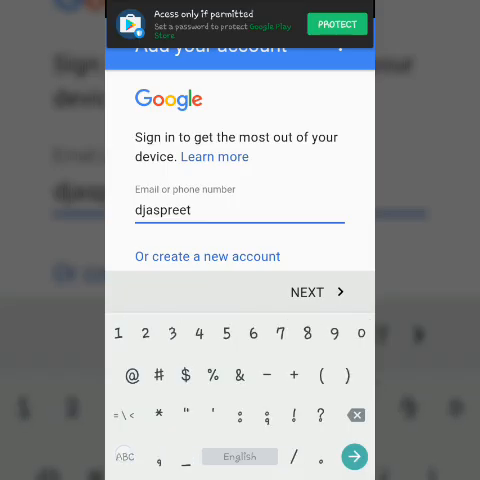
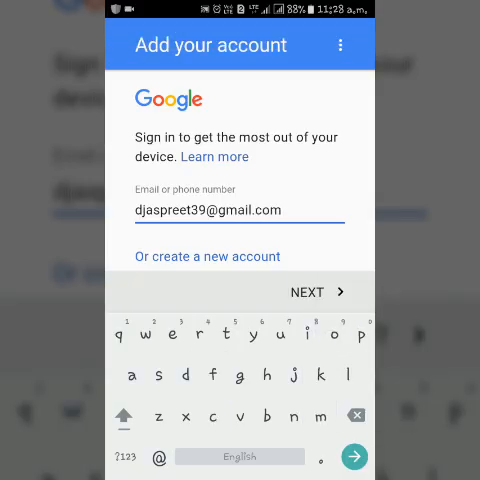
{"action": "key", "text": "Escape"}
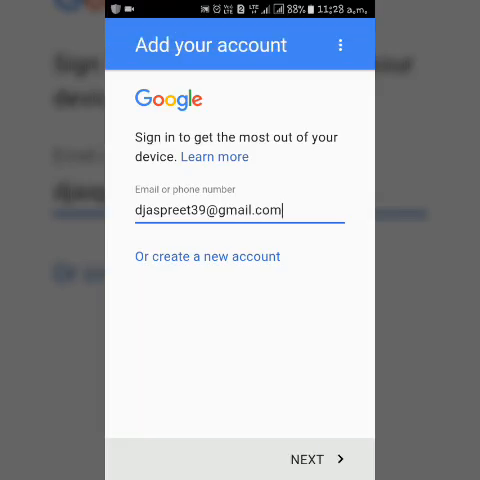
{"action": "left_click", "coordinate": [307, 459]}
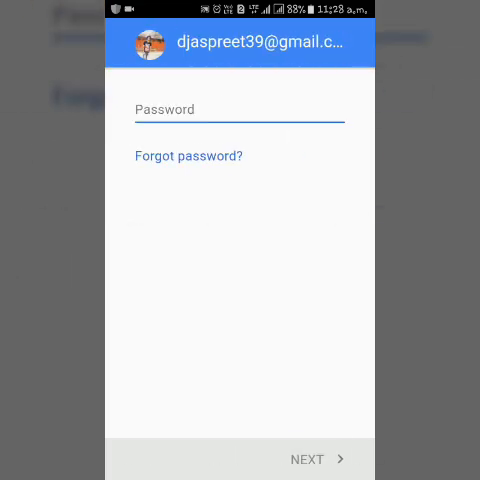
Start the password entry, dismissing the screen recorder notification along the way.
{"action": "left_click", "coordinate": [240, 109]}
{"action": "left_click_drag", "start_coordinate": [305, 45], "coordinate": [305, 350]}
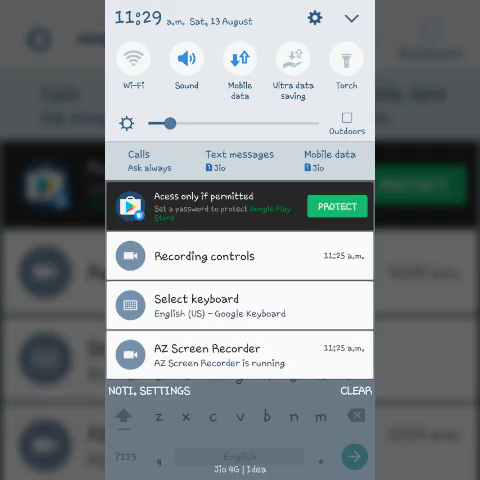
{"action": "left_click_drag", "start_coordinate": [240, 350], "coordinate": [400, 350]}
{"action": "left_click_drag", "start_coordinate": [240, 440], "coordinate": [240, 60]}
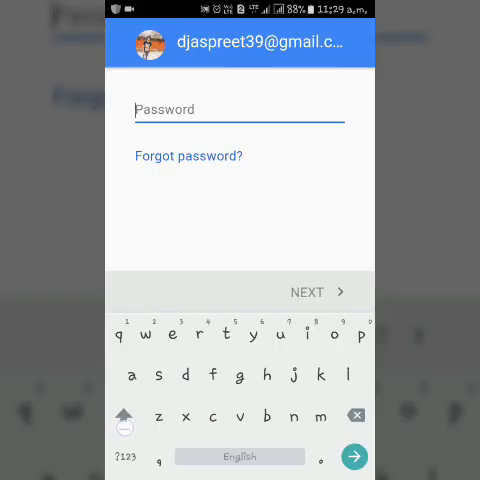
{"action": "left_click_drag", "start_coordinate": [240, 5], "coordinate": [240, 300]}
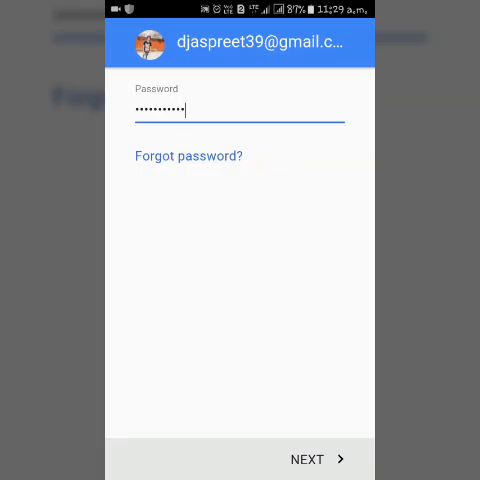
{"action": "left_click", "coordinate": [185, 108]}
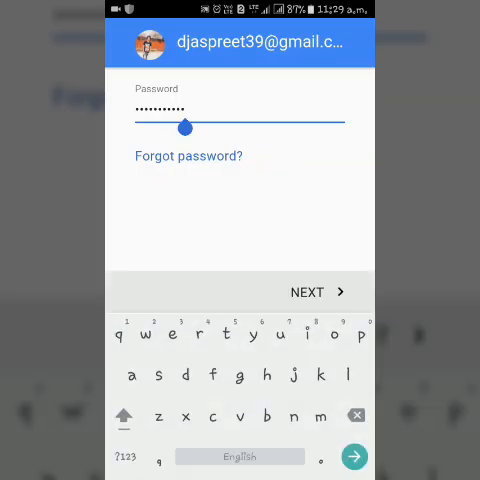
Submit the password and accept Google's Terms of Service.
{"action": "left_click", "coordinate": [315, 292]}
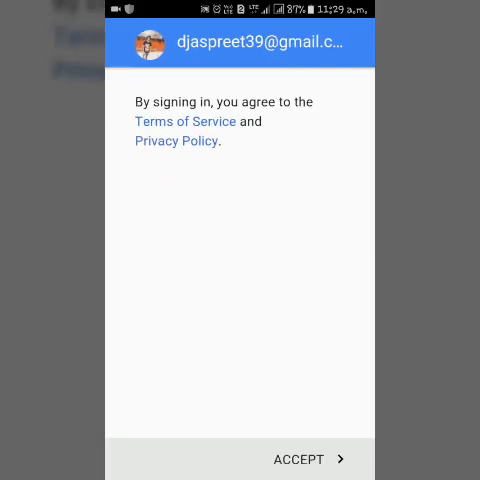
{"action": "left_click", "coordinate": [299, 459]}
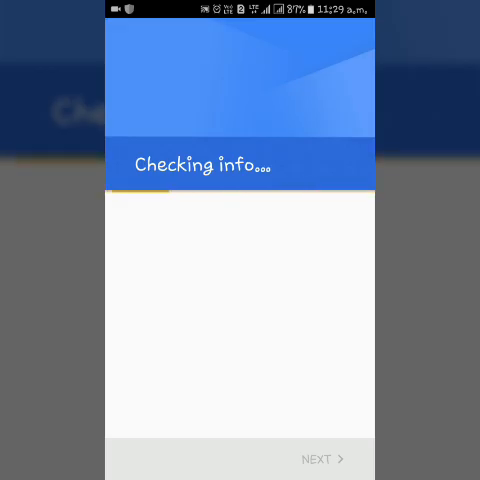
{"action": "scroll", "coordinate": [240, 300], "scroll_direction": "down", "scroll_amount": 1}
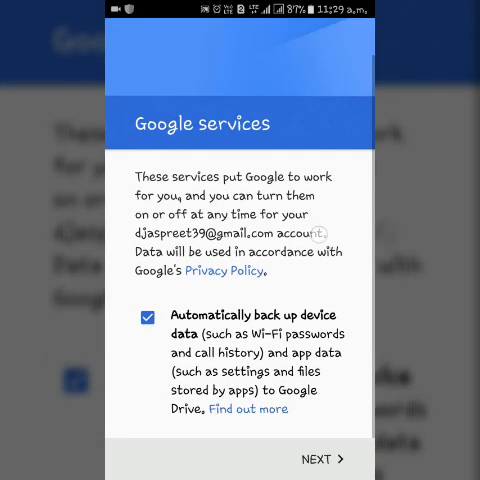
Uncheck automatic device data backup, continue, and pick No, thanks for payment info.
{"action": "left_click", "coordinate": [148, 316]}
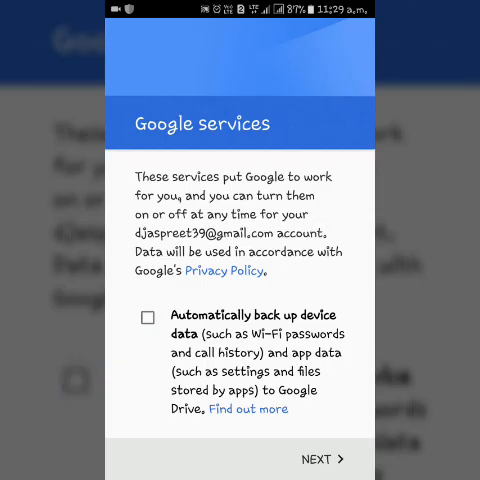
{"action": "left_click", "coordinate": [320, 459]}
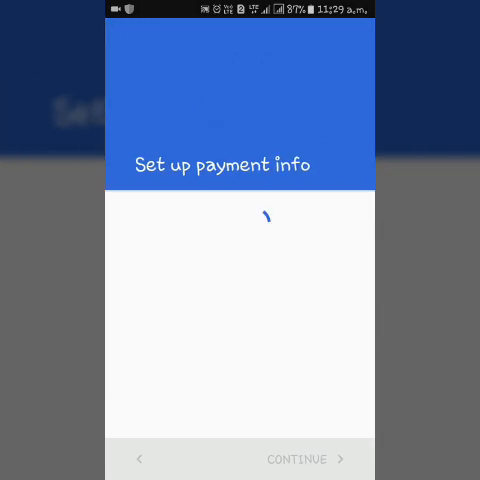
{"action": "left_click", "coordinate": [147, 304]}
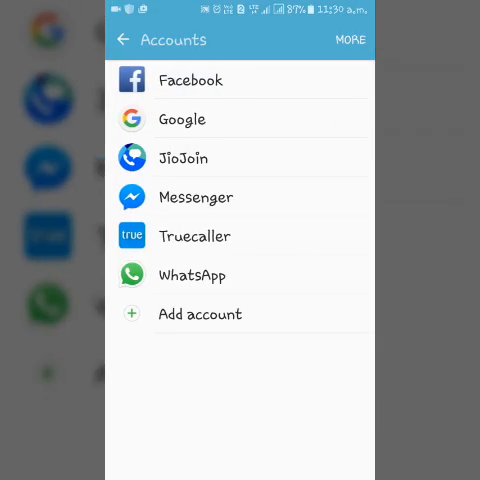
View the re-added Google account's synced items, then return to the home screen.
{"action": "left_click", "coordinate": [182, 119]}
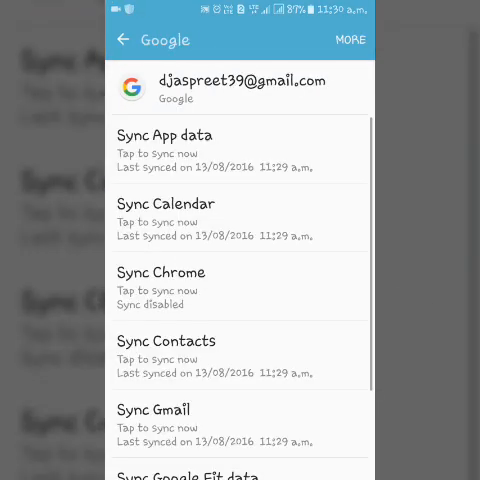
{"action": "key", "text": "Home"}
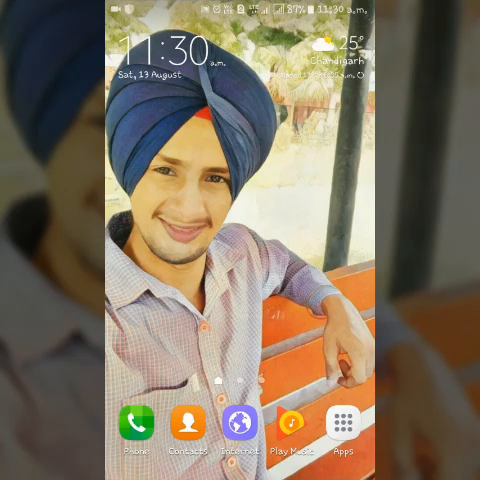
Launch Settings from the app drawer and go into Backup and reset.
{"action": "left_click", "coordinate": [343, 423]}
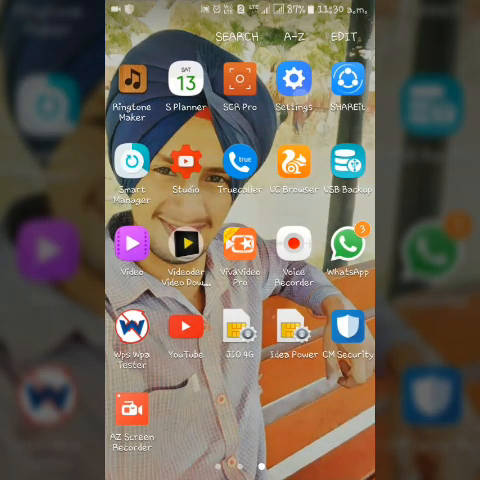
{"action": "left_click", "coordinate": [293, 80]}
{"action": "scroll", "coordinate": [240, 300], "scroll_direction": "down", "scroll_amount": 5}
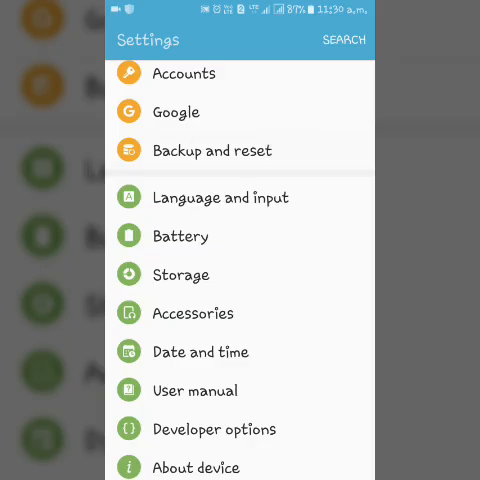
{"action": "left_click", "coordinate": [212, 150]}
{"action": "scroll", "coordinate": [240, 300], "scroll_direction": "down", "scroll_amount": 5}
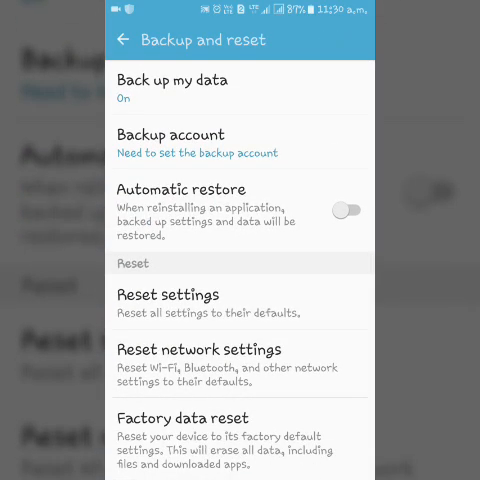
Review the Factory data reset page's account list without resetting, then go home.
{"action": "left_click", "coordinate": [183, 430]}
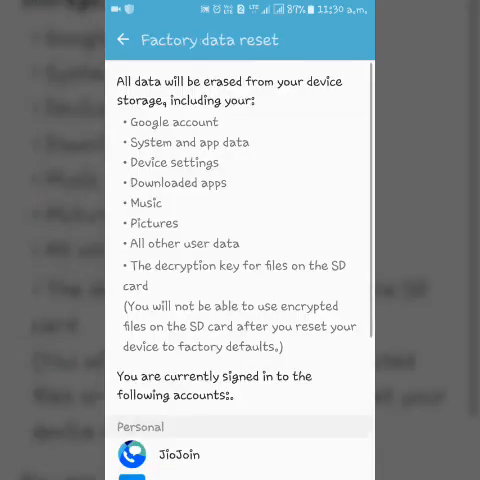
{"action": "scroll", "coordinate": [240, 300], "scroll_direction": "down", "scroll_amount": 5}
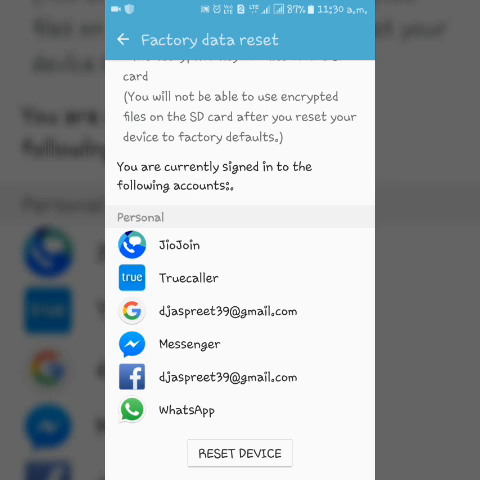
{"action": "key", "text": "Home"}
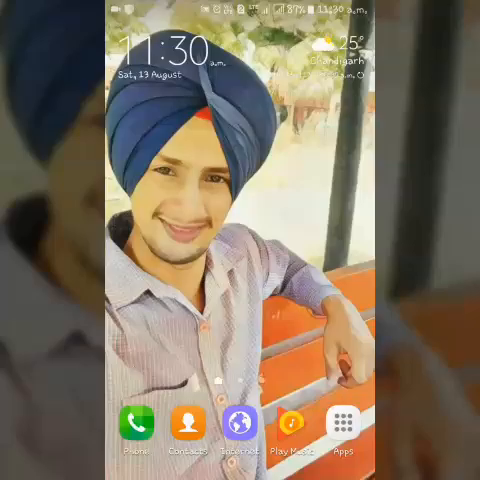